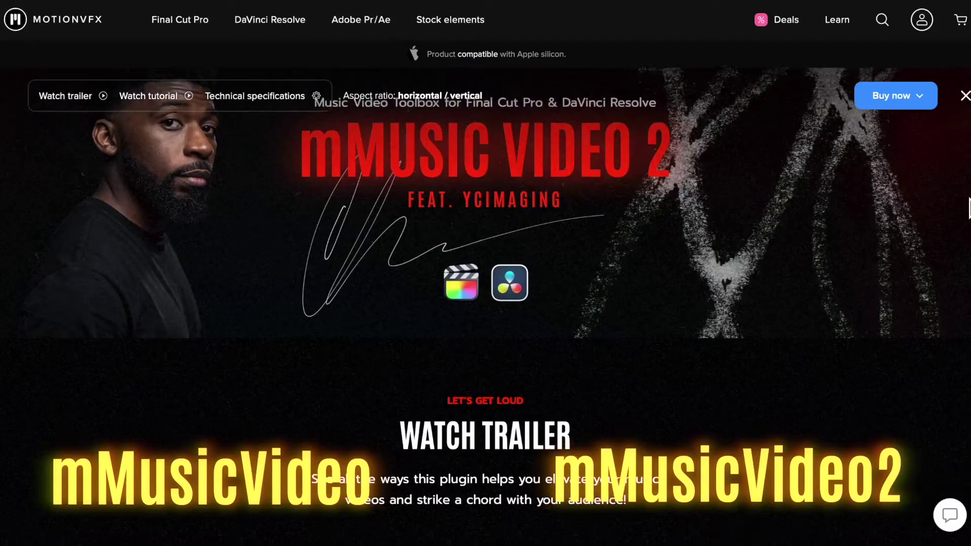
# Examine the mMusic Video 2 product page, from the trailer through the film matte, photo slideshow and transition previews
pyautogui.scroll(-5, 966, 210)
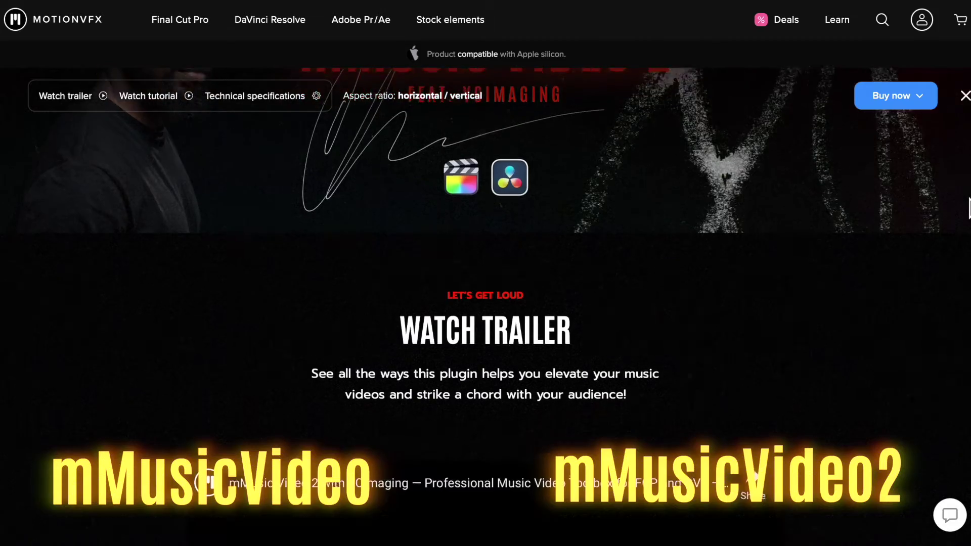
pyautogui.scroll(-10, 967, 208)
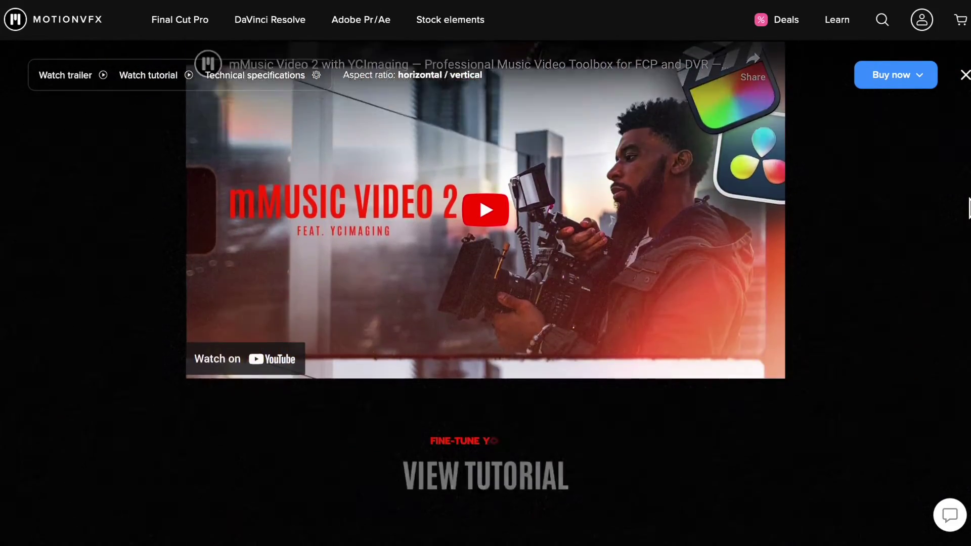
pyautogui.scroll(-3, 967, 207)
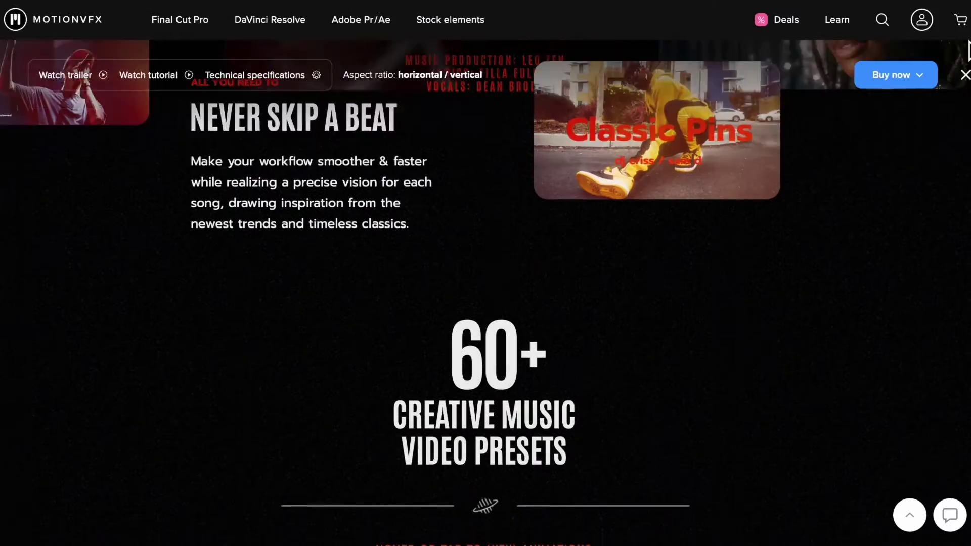
pyautogui.scroll(-4, 968, 50)
pyautogui.scroll(-5, 967, 51)
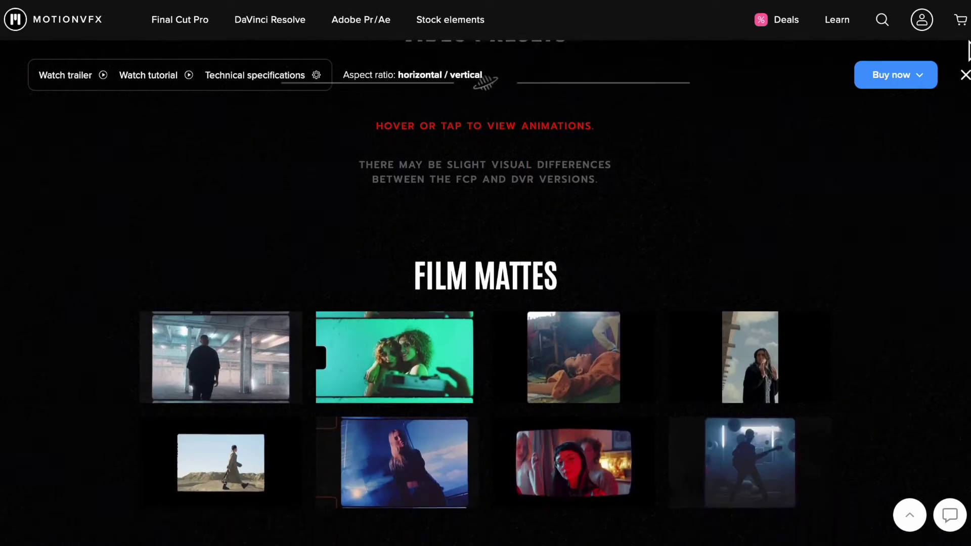
pyautogui.scroll(-10, 968, 51)
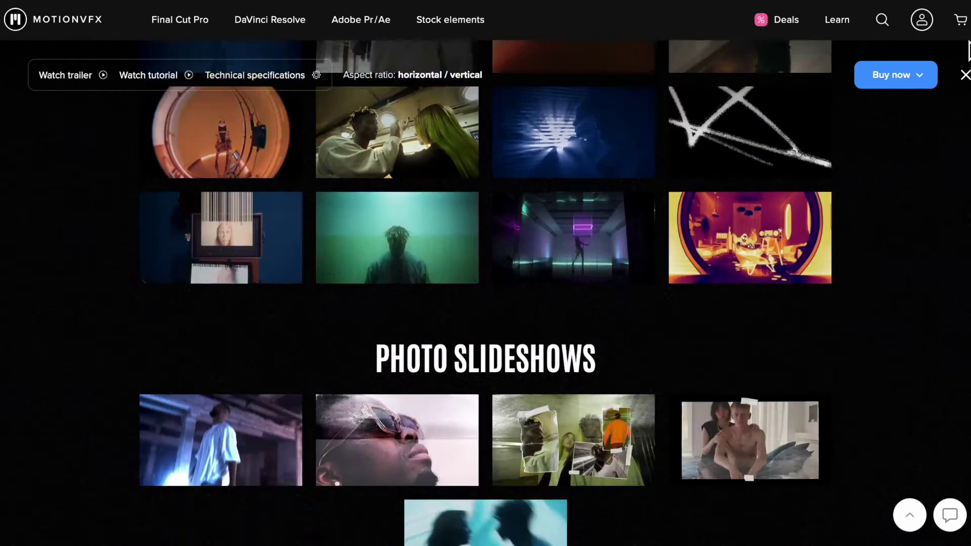
pyautogui.scroll(-14, 967, 51)
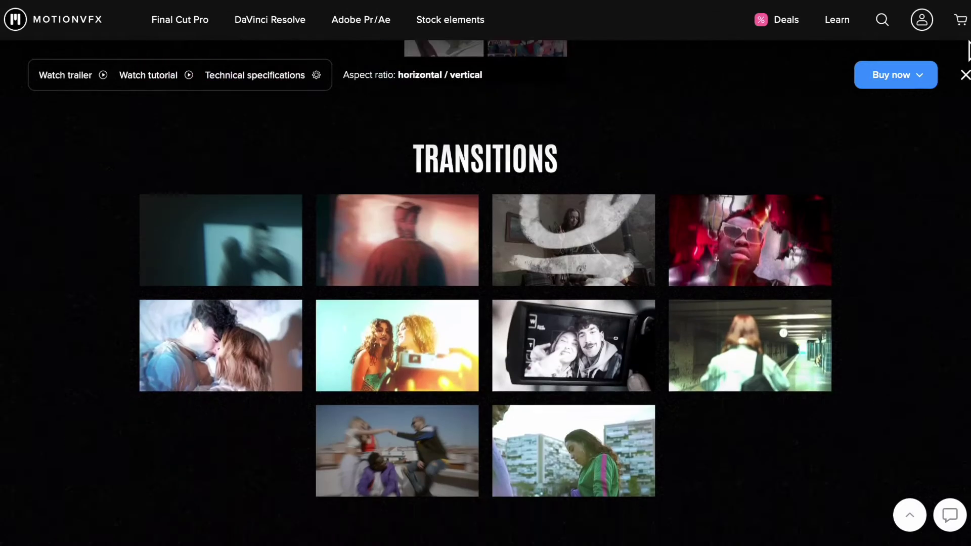
pyautogui.scroll(-9, 967, 51)
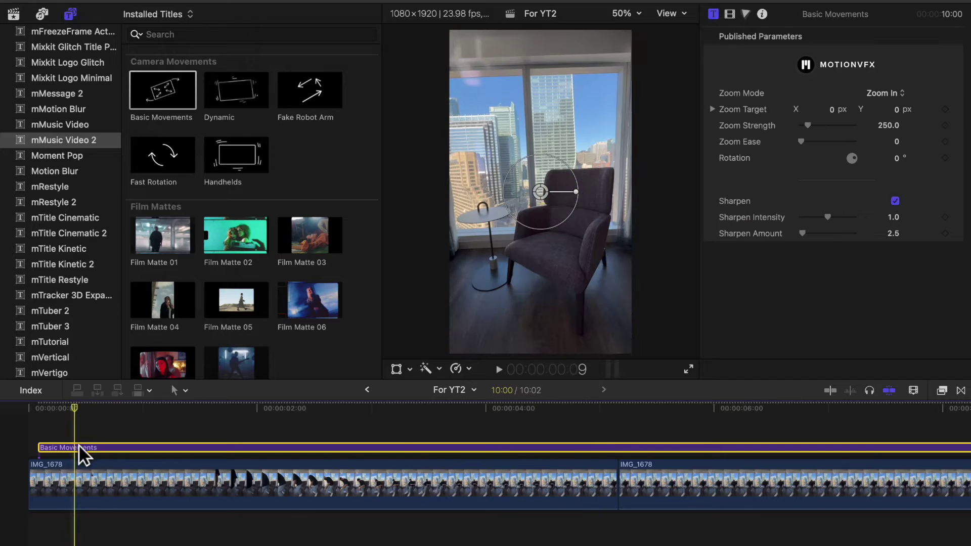
# Play back the Basic Movements title above the first IMG_1678 clip and delete it from the timeline
pyautogui.press('space')
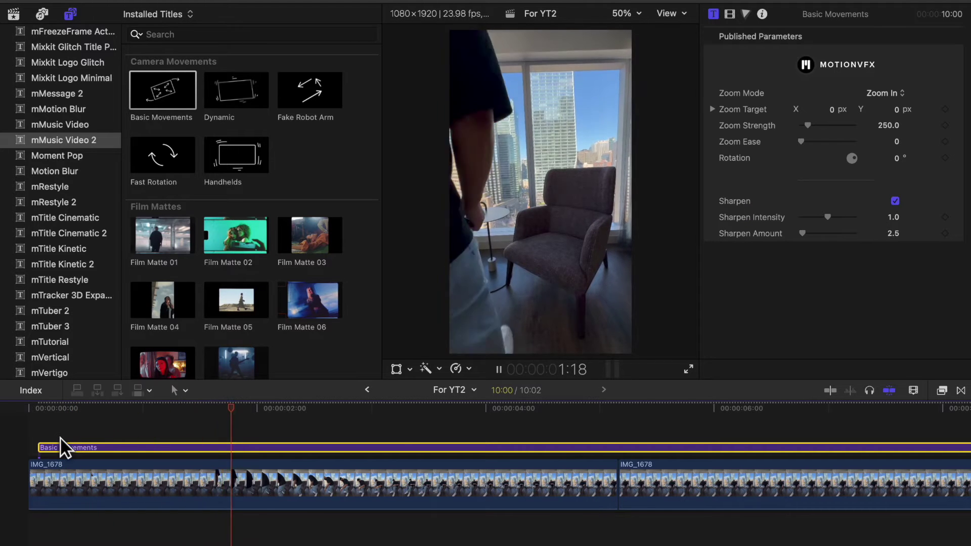
pyautogui.click(144, 448)
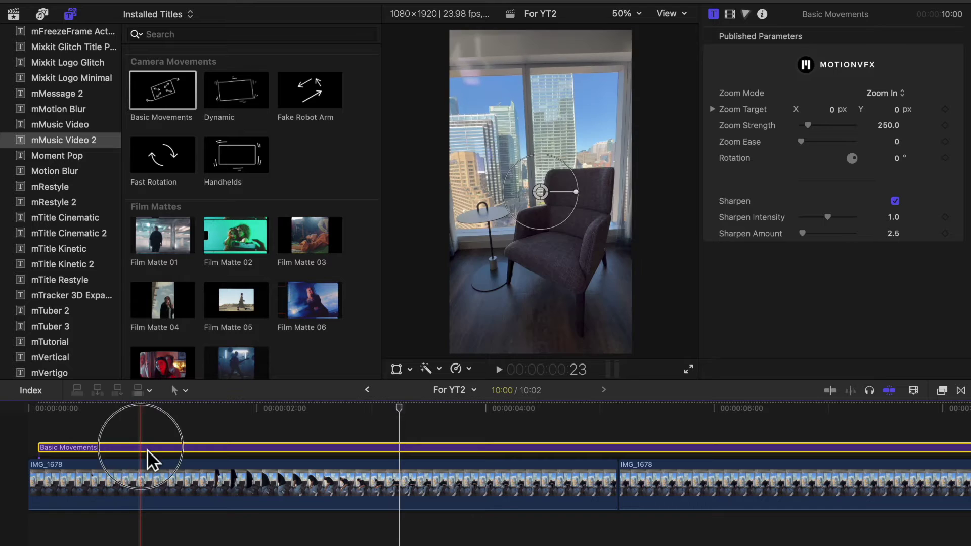
pyautogui.press('Delete')
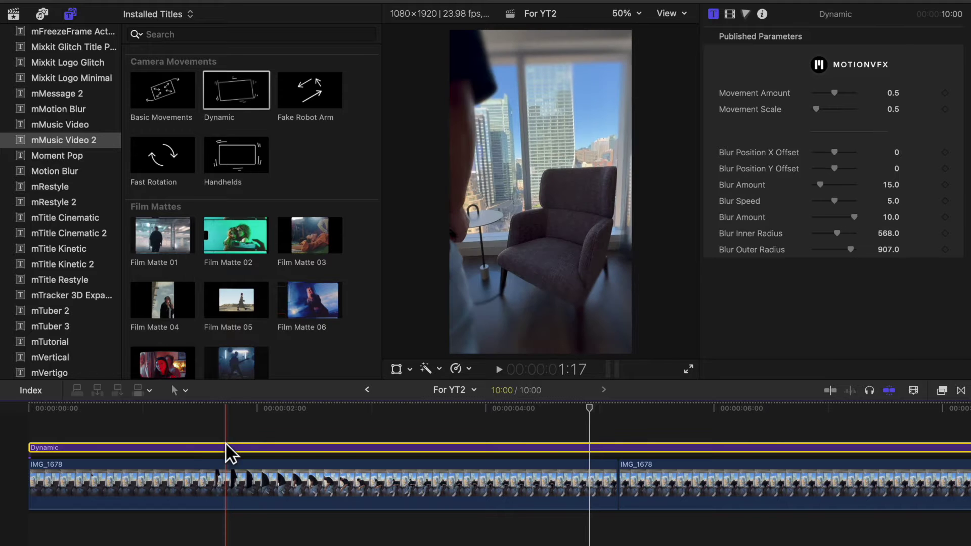
# Replace the Dynamic title above the first IMG_1678 clip with Film Matte 06 and play it back
pyautogui.press('Delete')
pyautogui.scroll(-2, 273, 286)
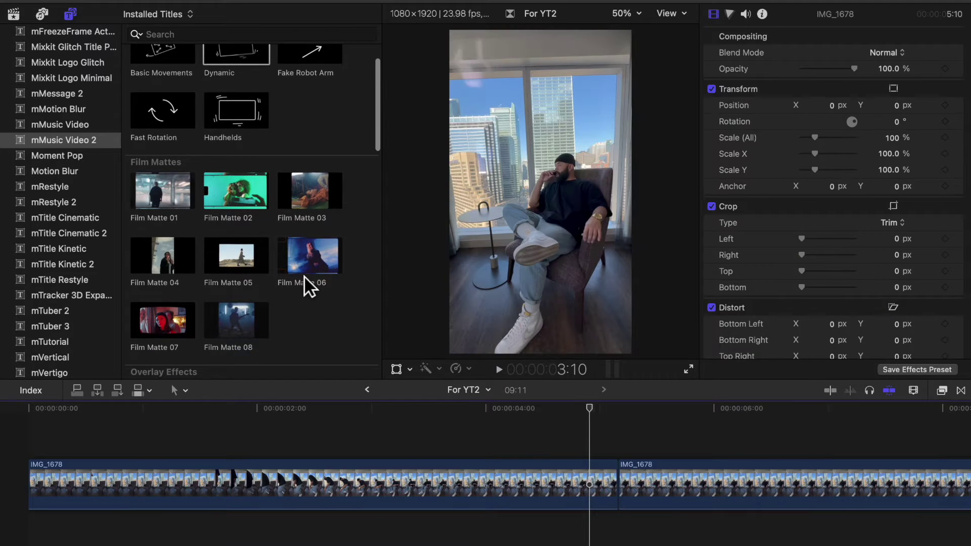
pyautogui.moveTo(310, 255); pyautogui.dragTo(91, 444)
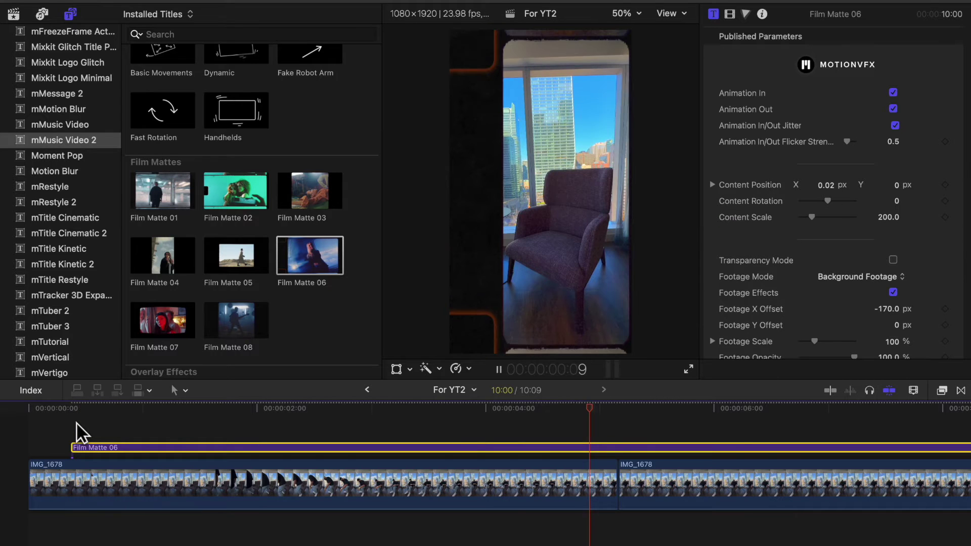
pyautogui.press('space')
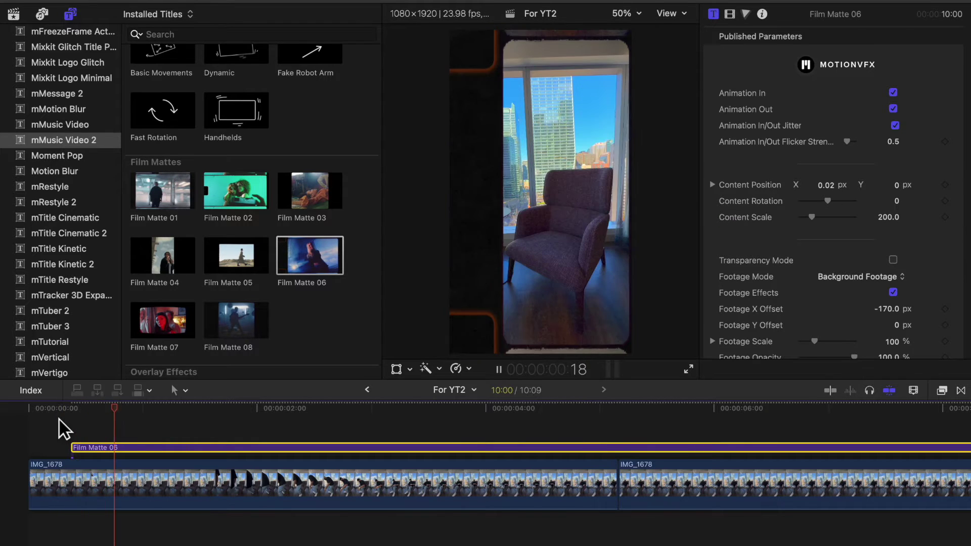
# Review Film Matte 06's published footage, drop zone and clone parameters
pyautogui.scroll(-5, 863, 159)
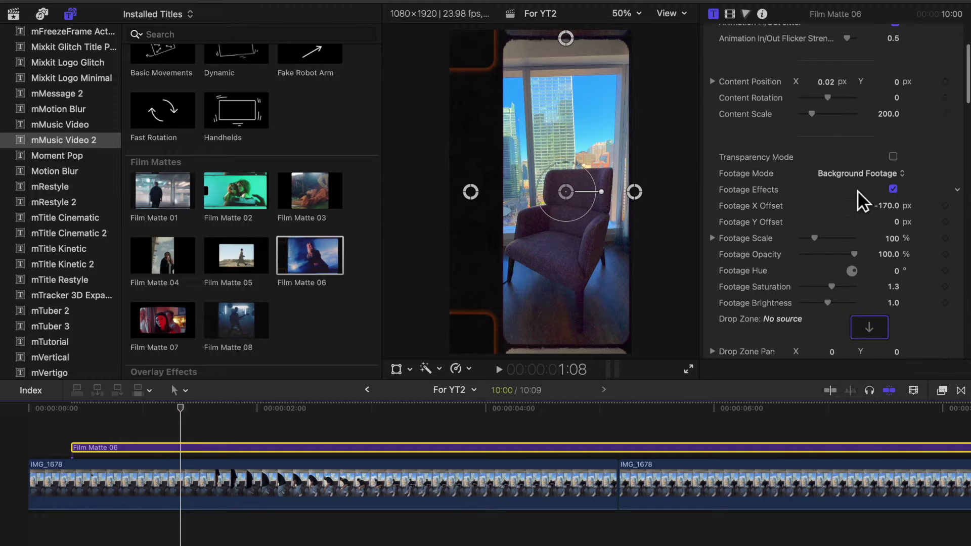
pyautogui.scroll(-10, 850, 185)
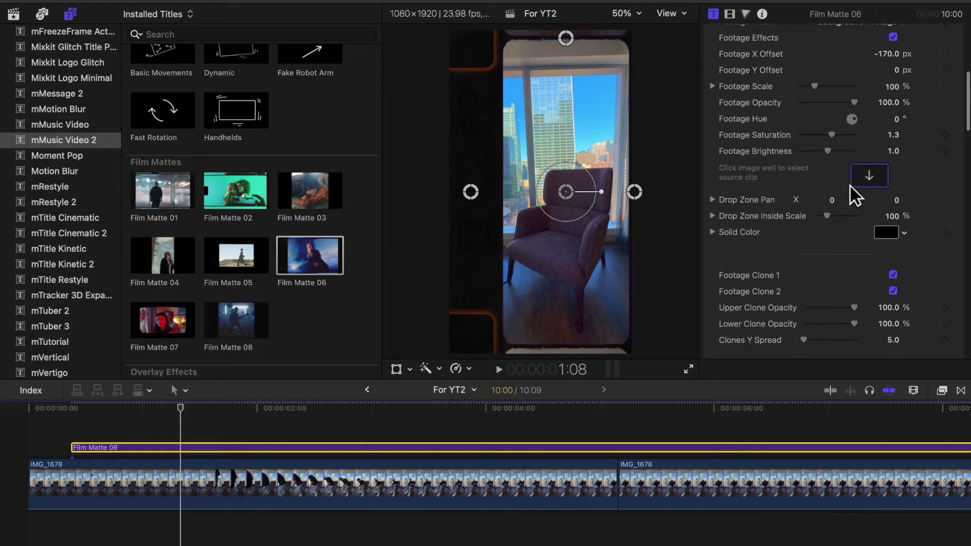
pyautogui.scroll(-8, 849, 184)
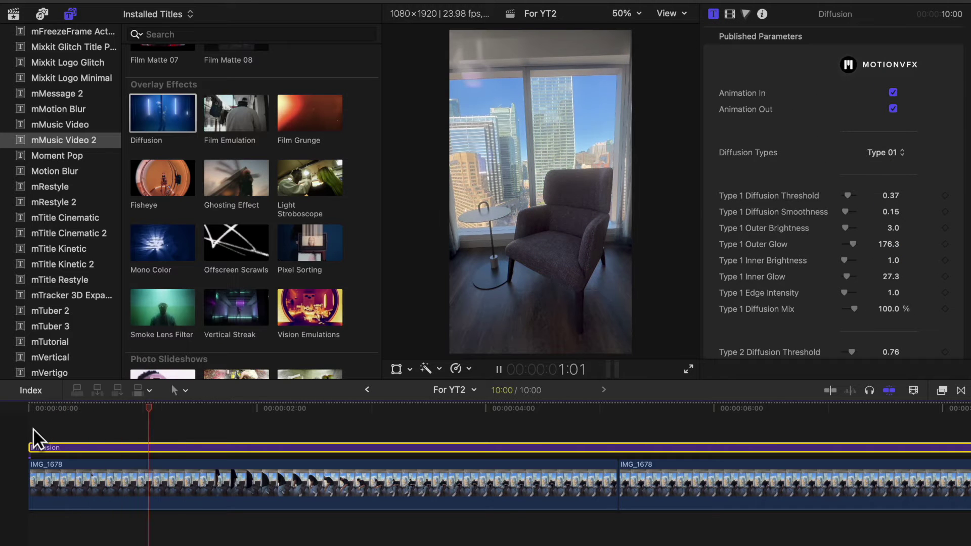
# Play back the start of the first IMG_1678 clip with the Diffusion overlay effect applied
pyautogui.press('space')
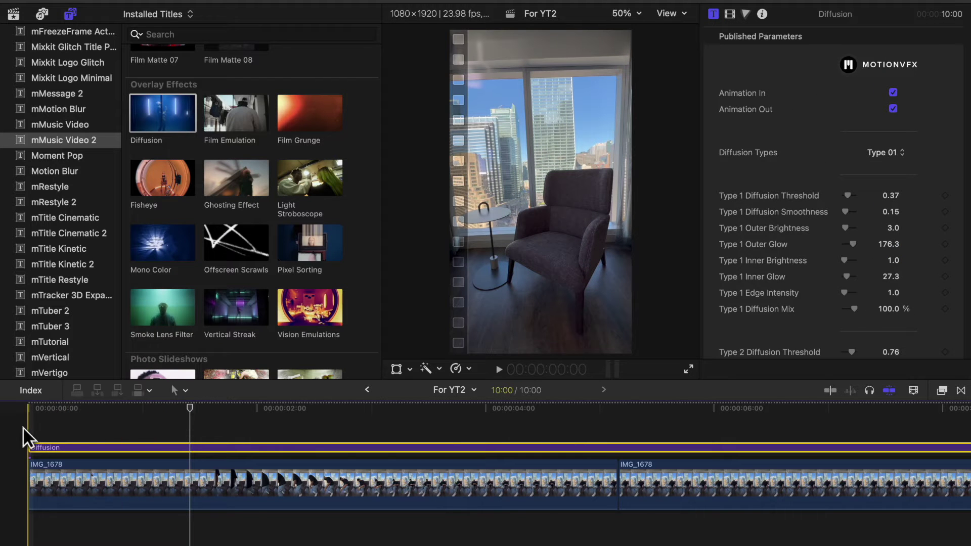
pyautogui.press('space')
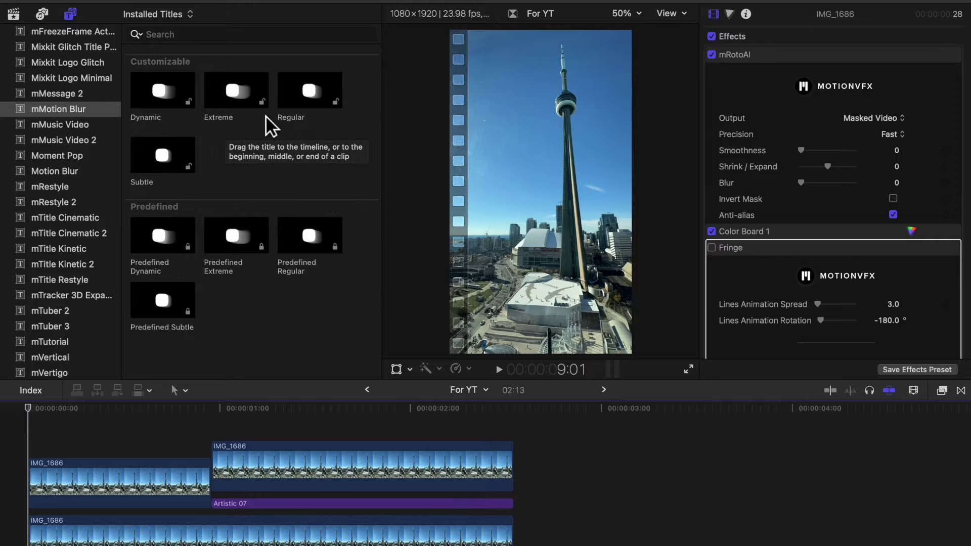
# Place the customizable Dynamic mMotion Blur title across the cut between the IMG_1686 clips and delete its excess length
pyautogui.moveTo(169, 95); pyautogui.dragTo(159, 432)
pyautogui.press('a')
pyautogui.click(335, 429)
pyautogui.press('Delete')
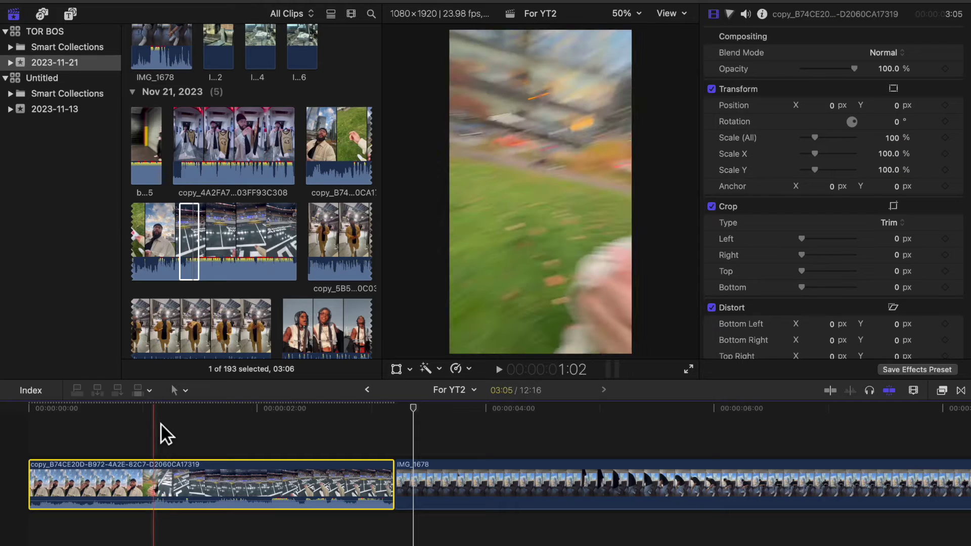
# Place the customizable Regular motion blur title over the fast camera move at 1:02 in the clip before IMG_1678
pyautogui.click(157, 421)
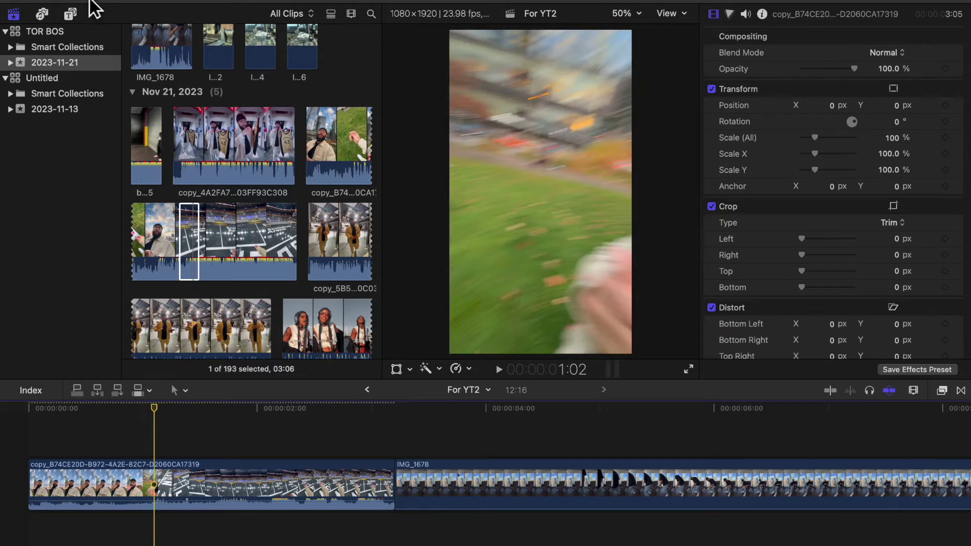
pyautogui.click(77, 13)
pyautogui.moveTo(307, 99); pyautogui.dragTo(162, 436)
# Cut the motion blur title shortly after the fast camera move, delete the leftover part and play the result
pyautogui.press('b')
pyautogui.click(233, 448)
pyautogui.press('a')
pyautogui.click(259, 450)
pyautogui.press('Delete')
pyautogui.press('space')
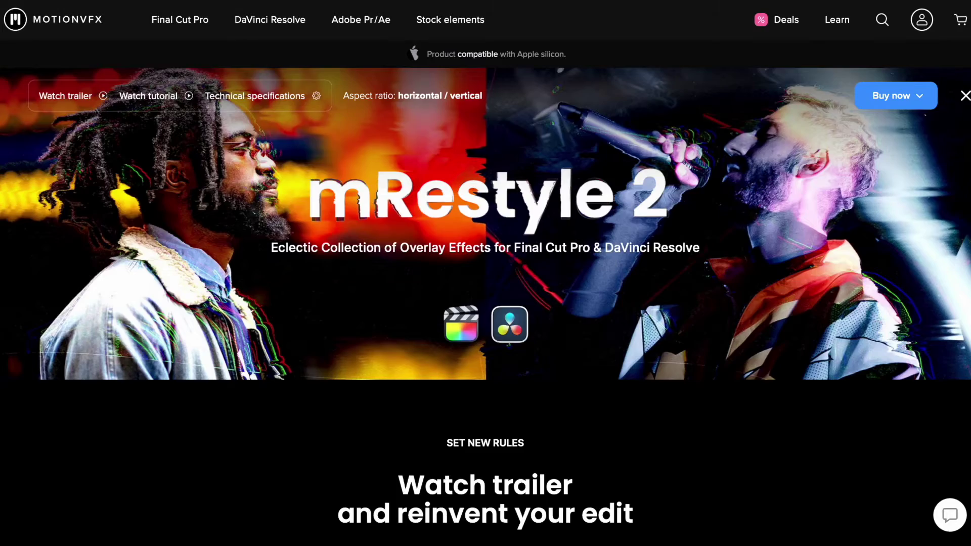
# Look through the mRestyle 2 product page on the MotionVFX website down to the Artistic presets
pyautogui.scroll(-15, 968, 247)
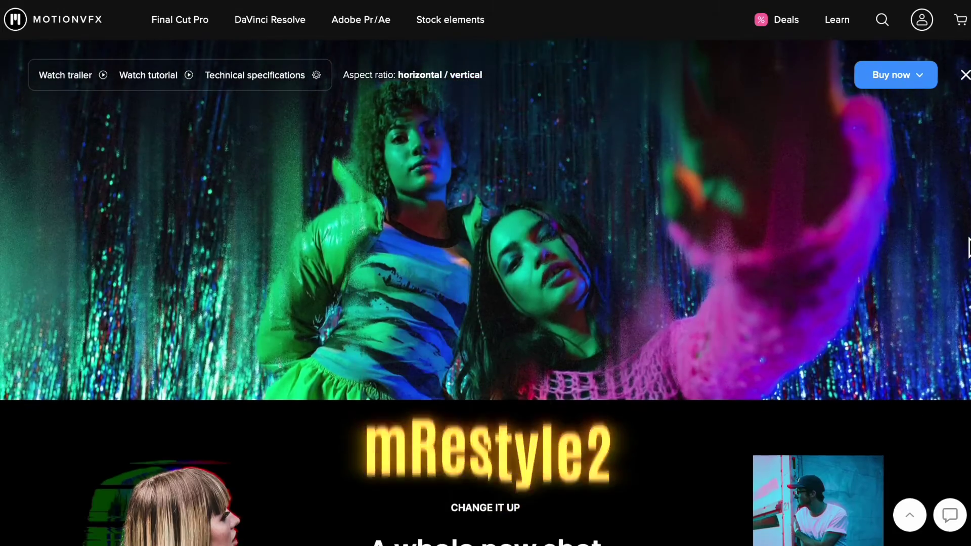
pyautogui.scroll(-8, 968, 248)
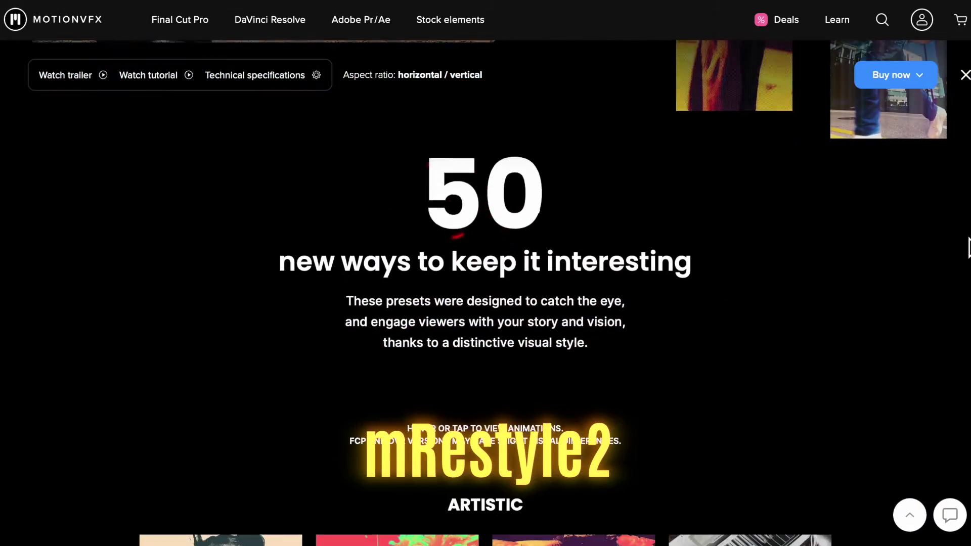
pyautogui.scroll(-3, 968, 247)
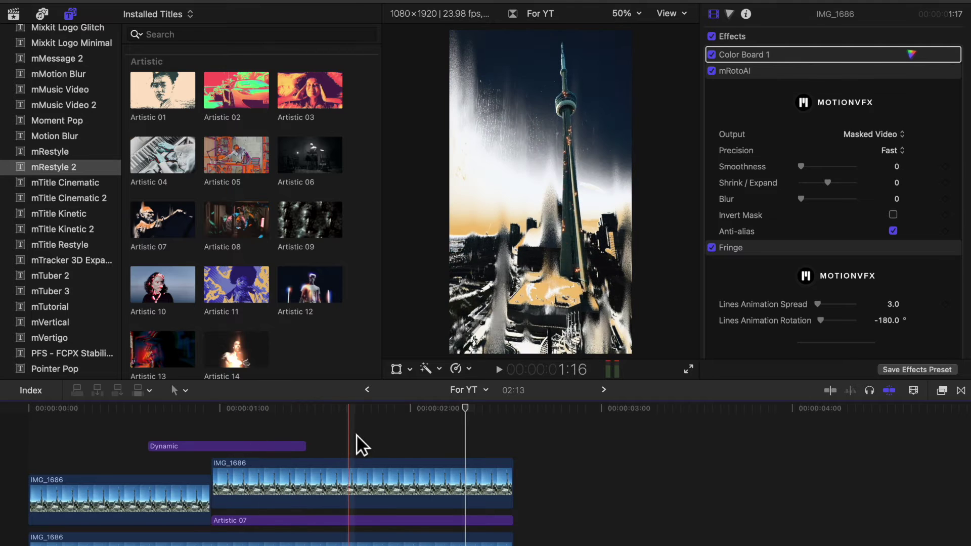
# Disable the Artistic 07 title beneath the upper IMG_1686 clip and browse the mRestyle 2 title presets
pyautogui.press('space')
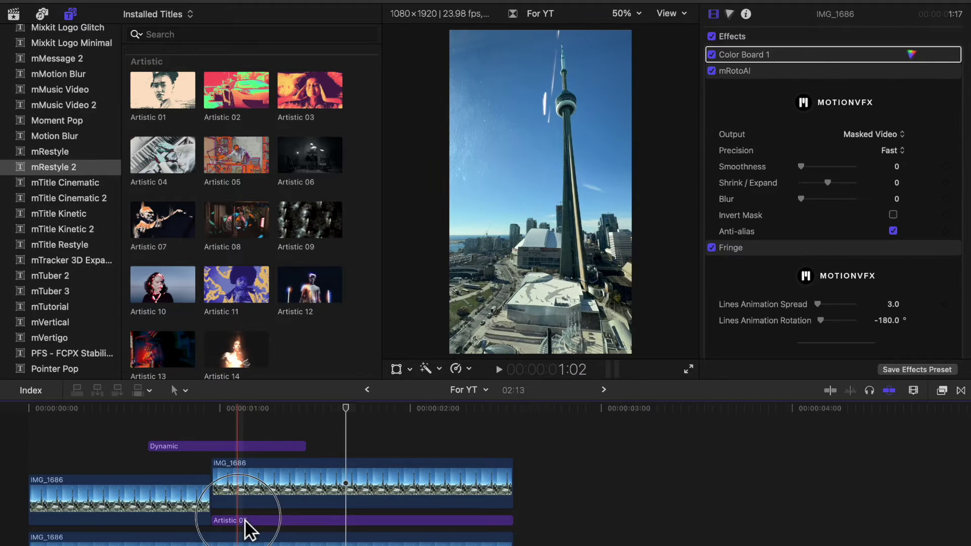
pyautogui.click(245, 520)
pyautogui.scroll(-5, 195, 191)
pyautogui.scroll(5, 187, 186)
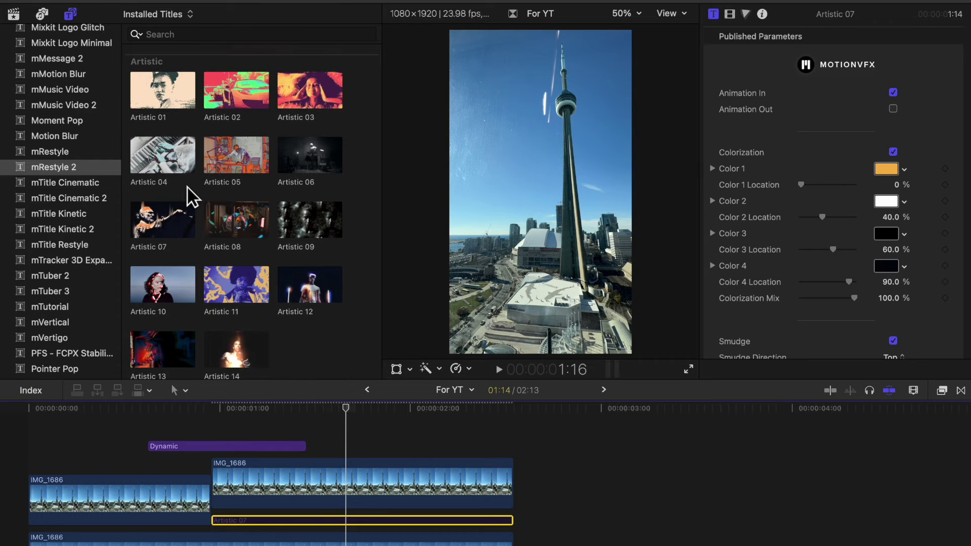
pyautogui.scroll(-10, 187, 186)
pyautogui.scroll(10, 186, 186)
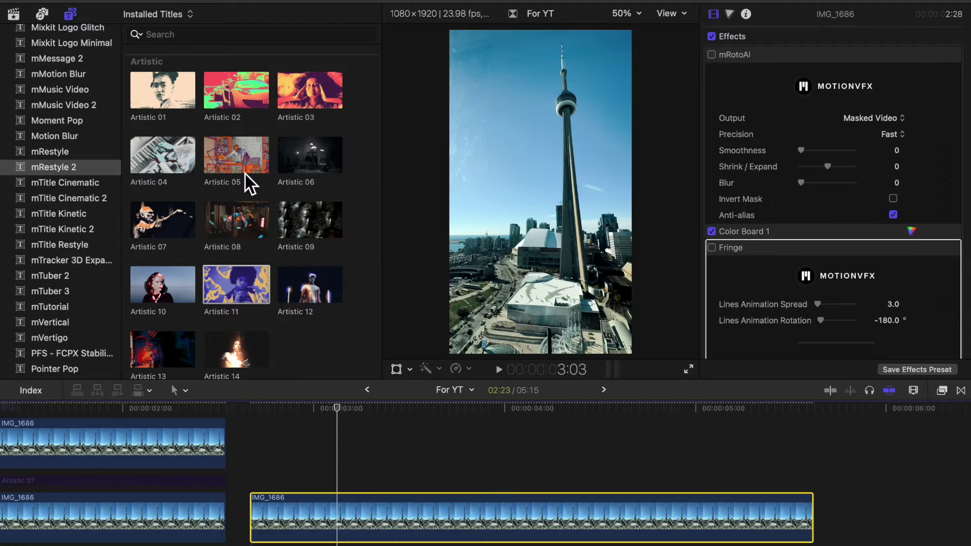
# Try the Artistic 06 title above the separate IMG_1686 clip, playing it back and deleting it
pyautogui.moveTo(309, 157); pyautogui.dragTo(265, 493)
pyautogui.press('space')
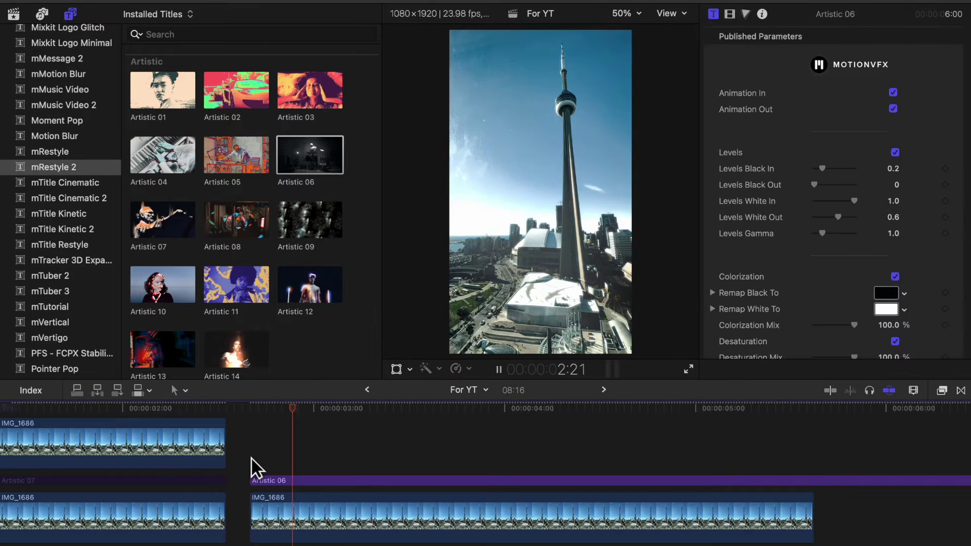
pyautogui.press('space')
pyautogui.click(288, 481)
pyautogui.press('Delete')
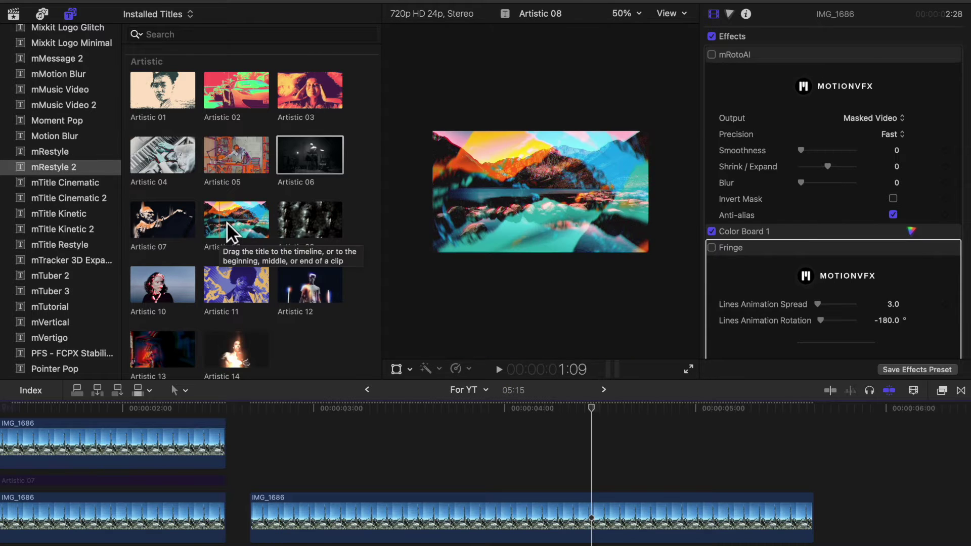
# Try the Artistic 08 title above the separate IMG_1686 clip, play it back and undo the placement
pyautogui.moveTo(239, 219); pyautogui.dragTo(260, 477)
pyautogui.press('space')
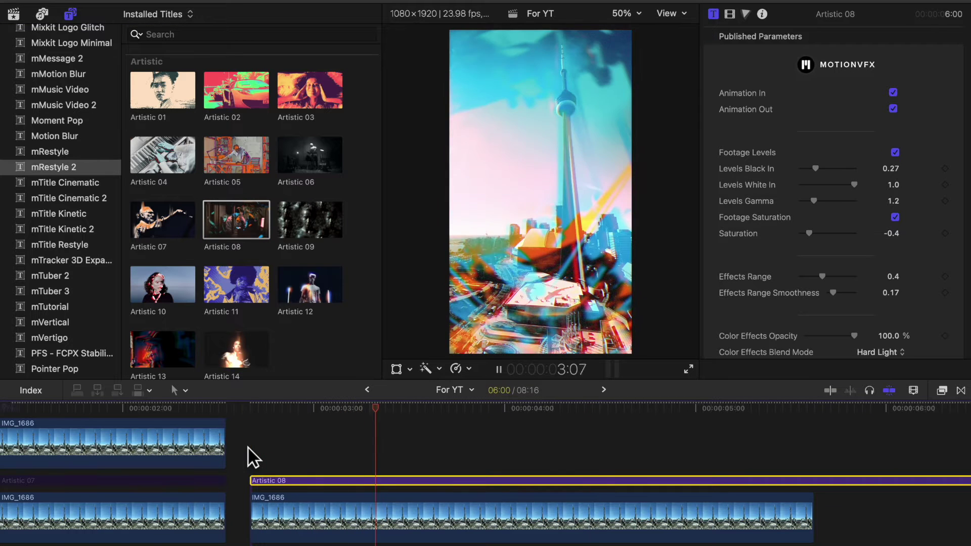
pyautogui.click(276, 455)
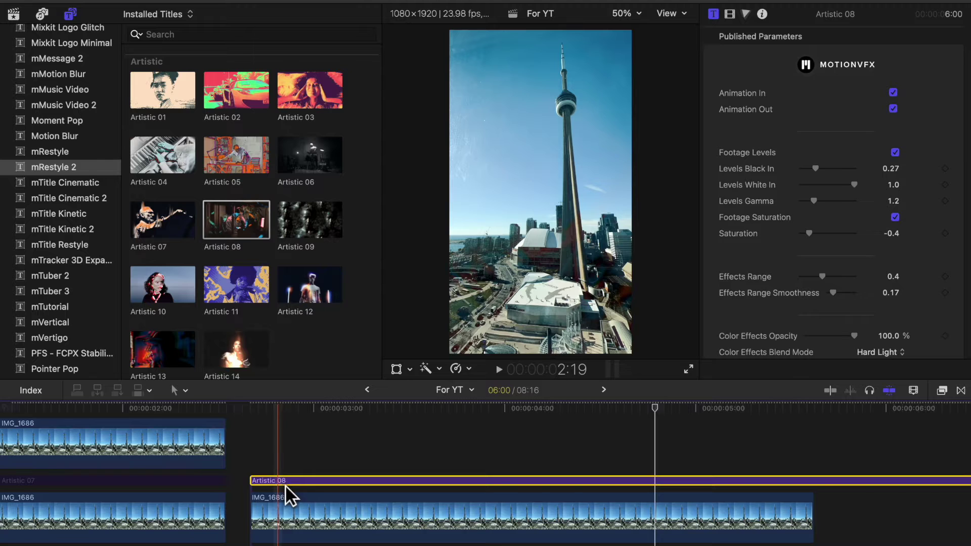
pyautogui.press('super+z')
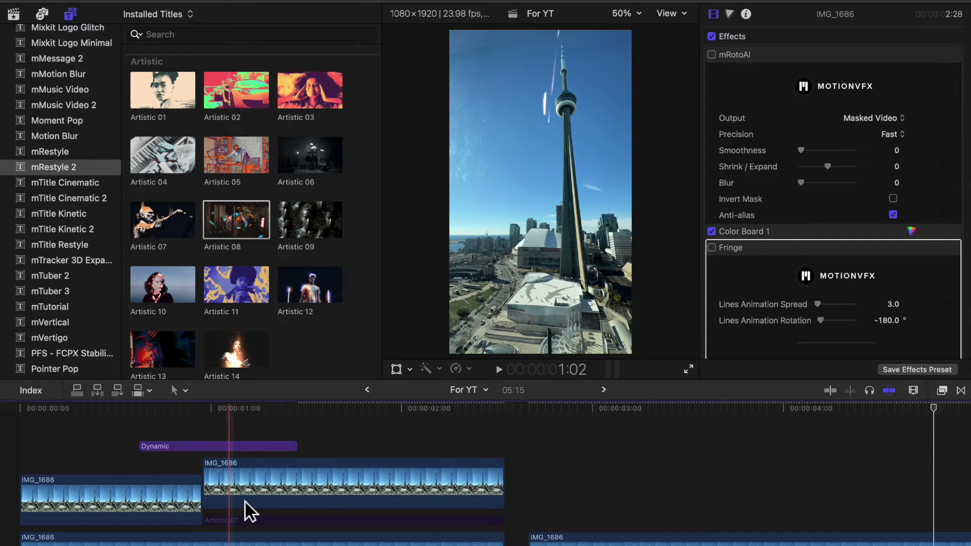
# Play the mRotoAI introduction video on the MotionVFX website
pyautogui.scroll(-2, 255, 445)
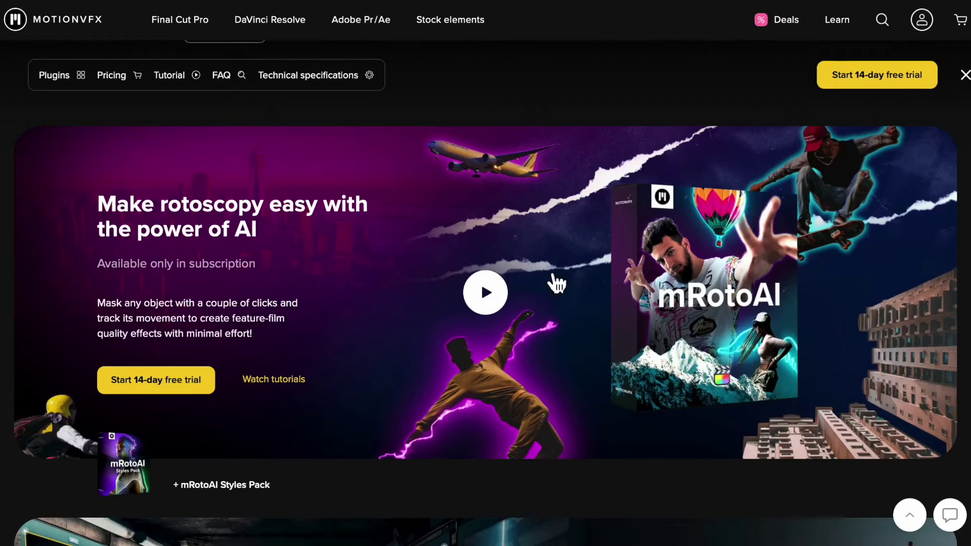
pyautogui.click(508, 298)
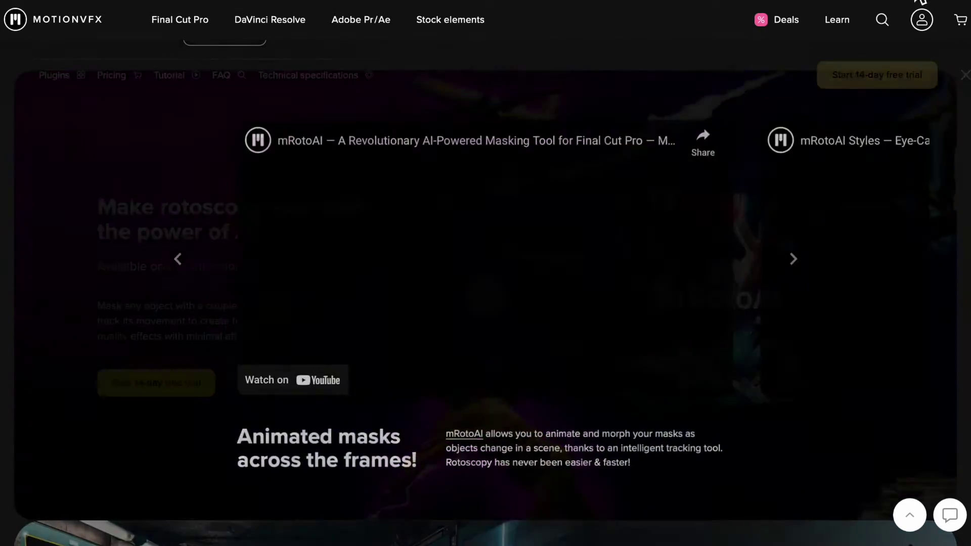
pyautogui.click(503, 264)
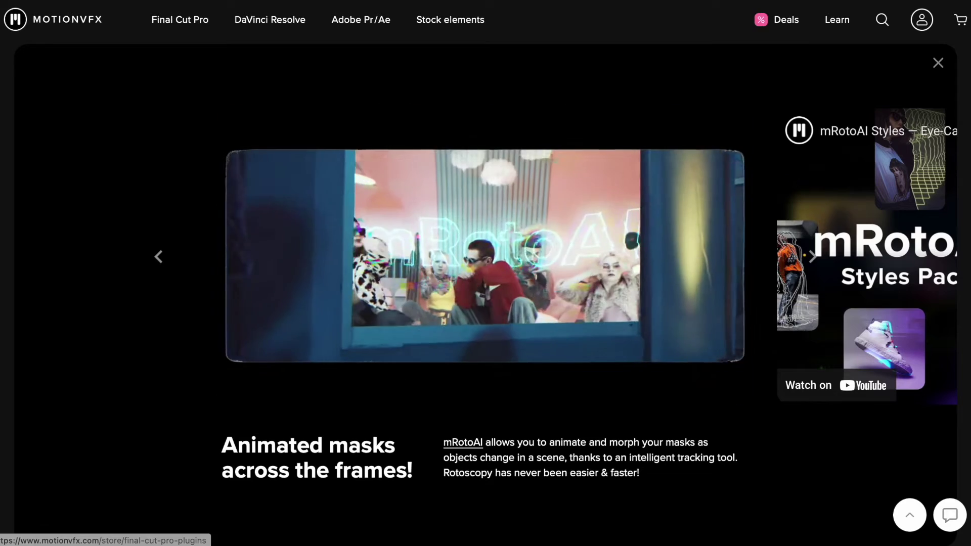
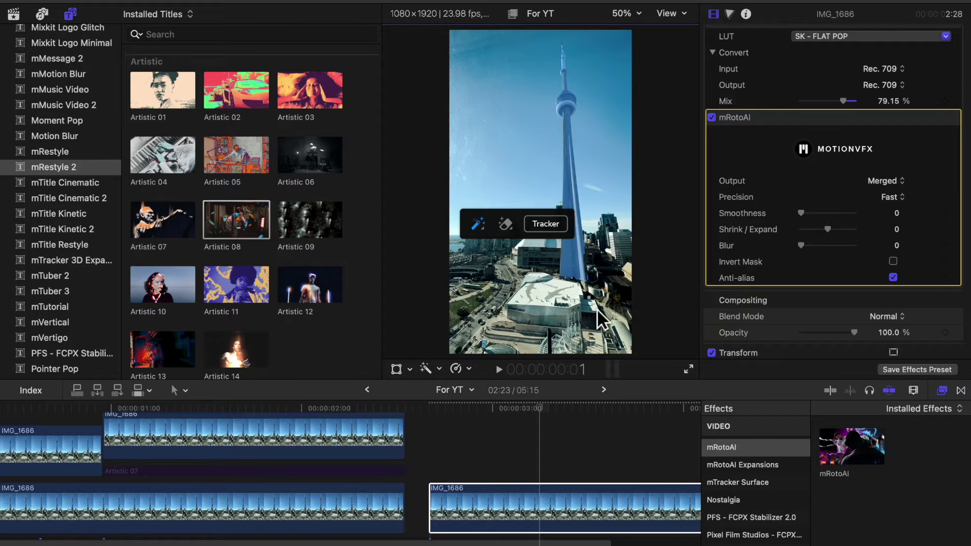
# Set the mRotoAI output to Masked Video on the separate IMG_1686 clip
pyautogui.click(536, 507)
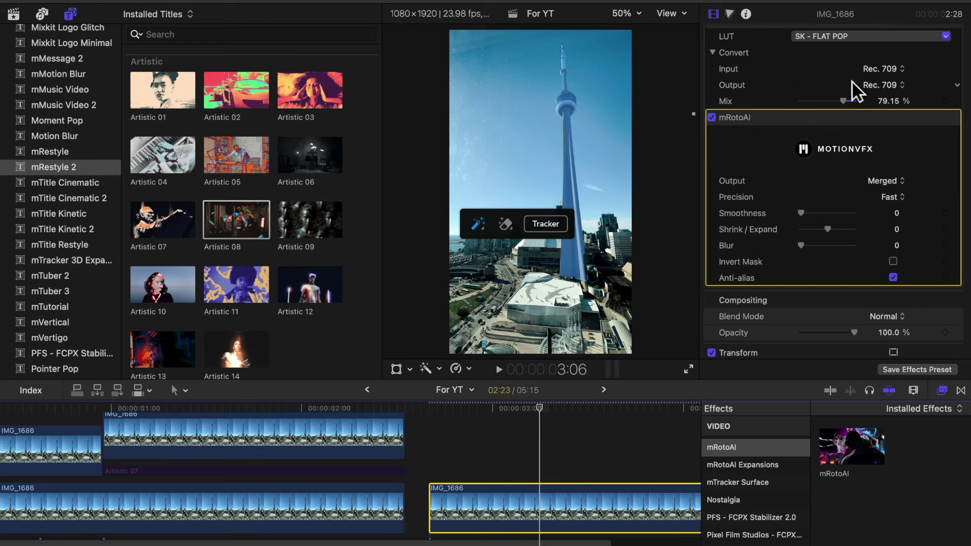
pyautogui.click(901, 211)
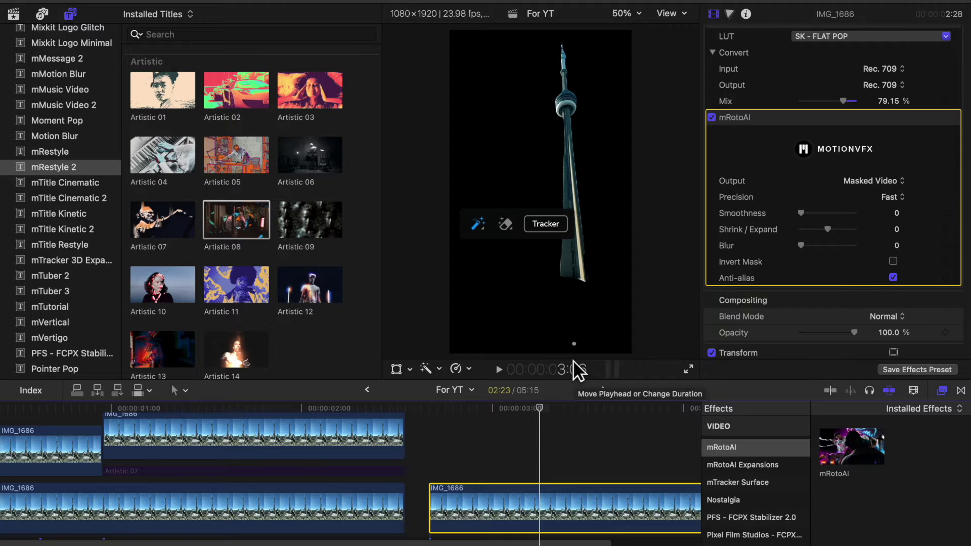
# Enable the Artistic 07 title beneath the upper IMG_1686 clip, previewing it with that clip disabled before re-enabling the clip
pyautogui.click(193, 471)
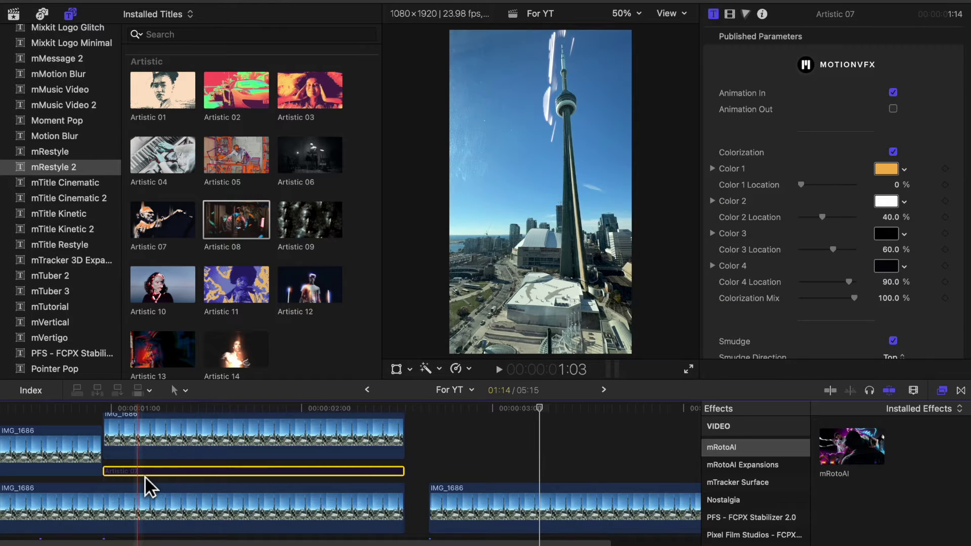
pyautogui.click(172, 447)
pyautogui.click(165, 471)
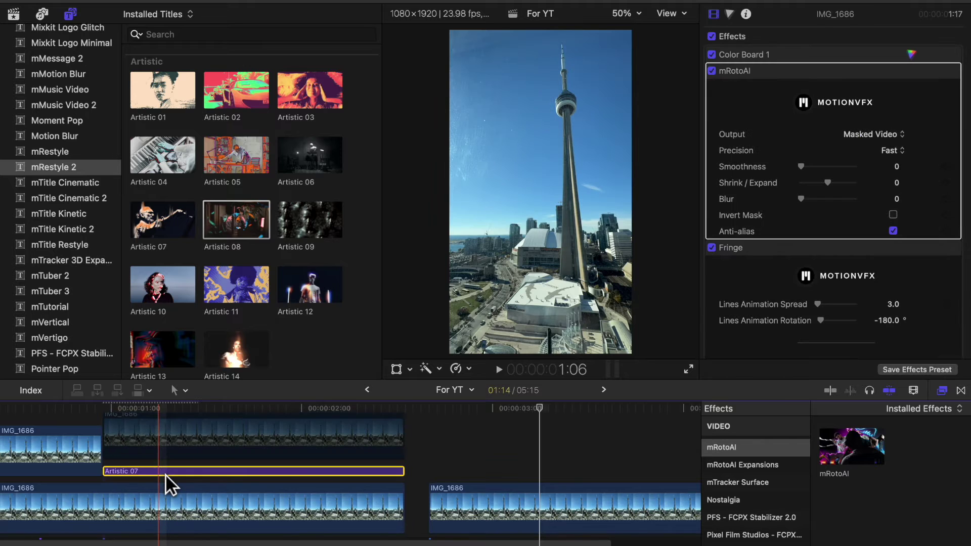
pyautogui.press('space')
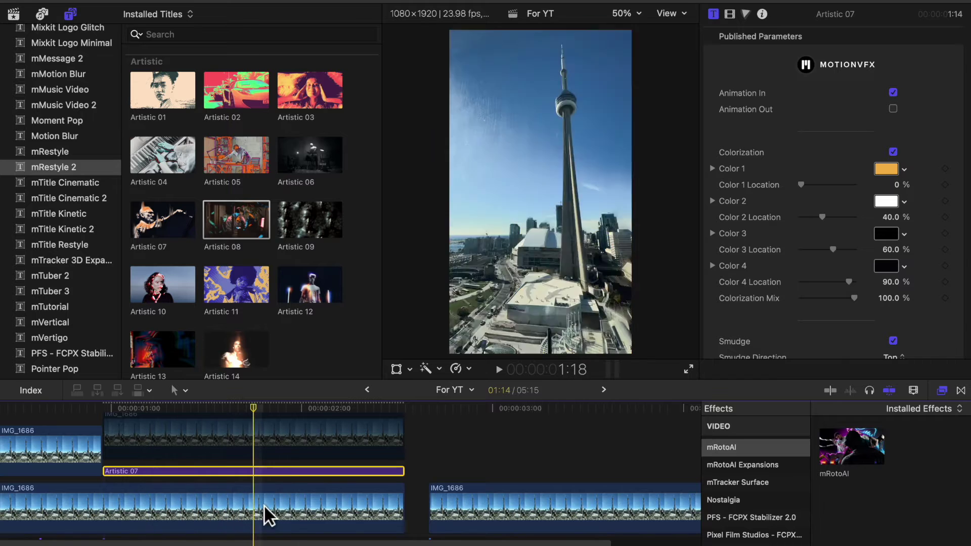
pyautogui.click(280, 439)
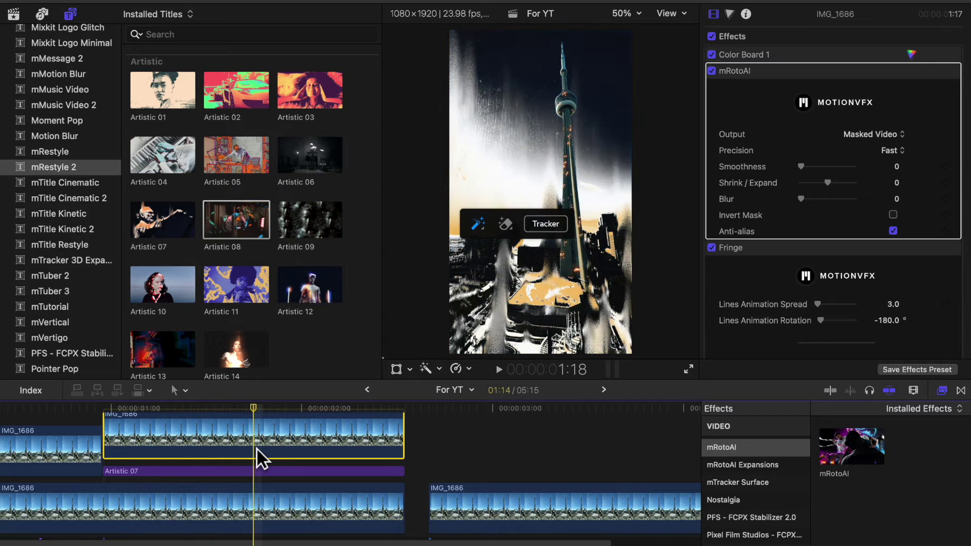
pyautogui.hscroll(-2, 249, 442)
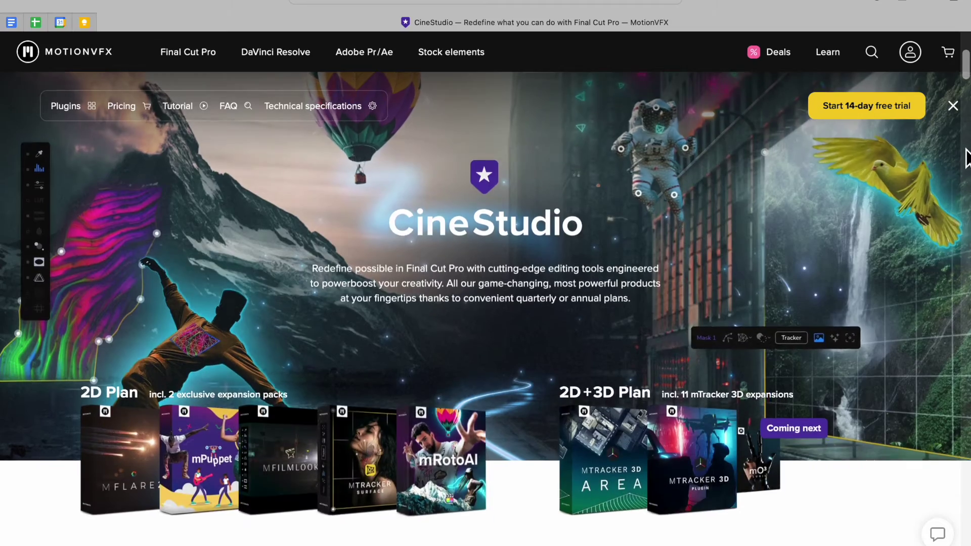
# Switch to the MotionVFX website and look through the CineStudio plans and the mTitle Kinetic 2 title samples
pyautogui.scroll(-5, 966, 158)
pyautogui.scroll(-10, 966, 158)
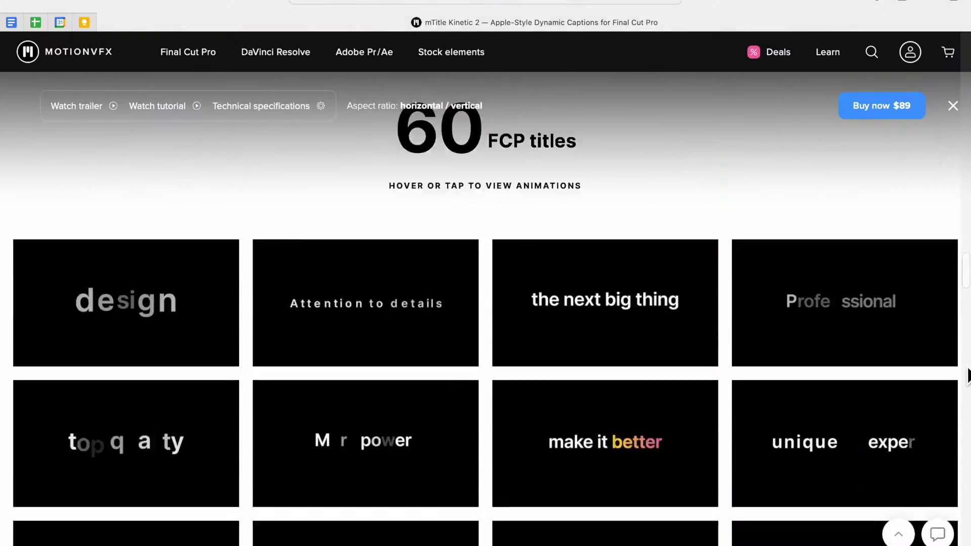
pyautogui.scroll(-3, 967, 377)
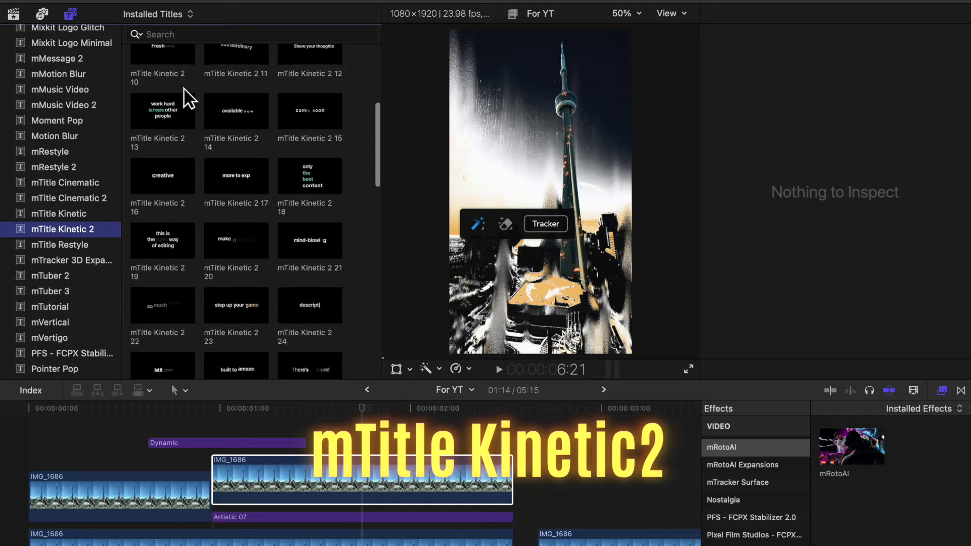
# In Final Cut Pro, browse the mTitle Kinetic 2 presets and place title 06 above the first IMG_1686 clip at the timeline start
pyautogui.scroll(-3, 184, 87)
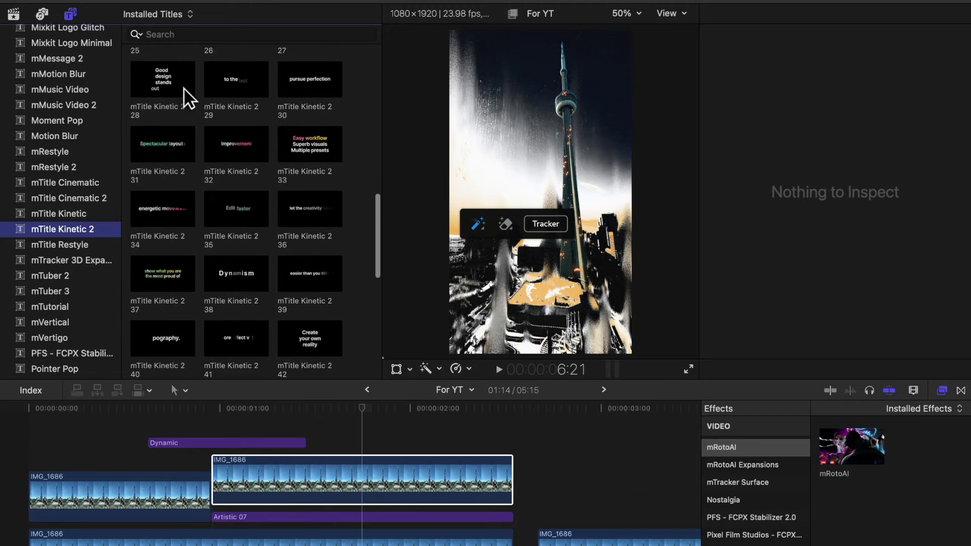
pyautogui.scroll(15, 183, 87)
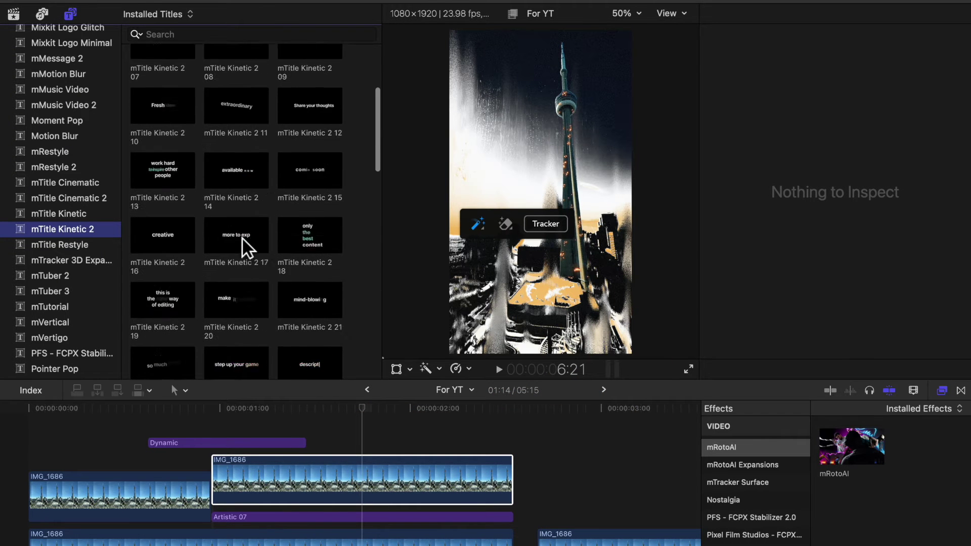
pyautogui.click(228, 101)
pyautogui.click(88, 455)
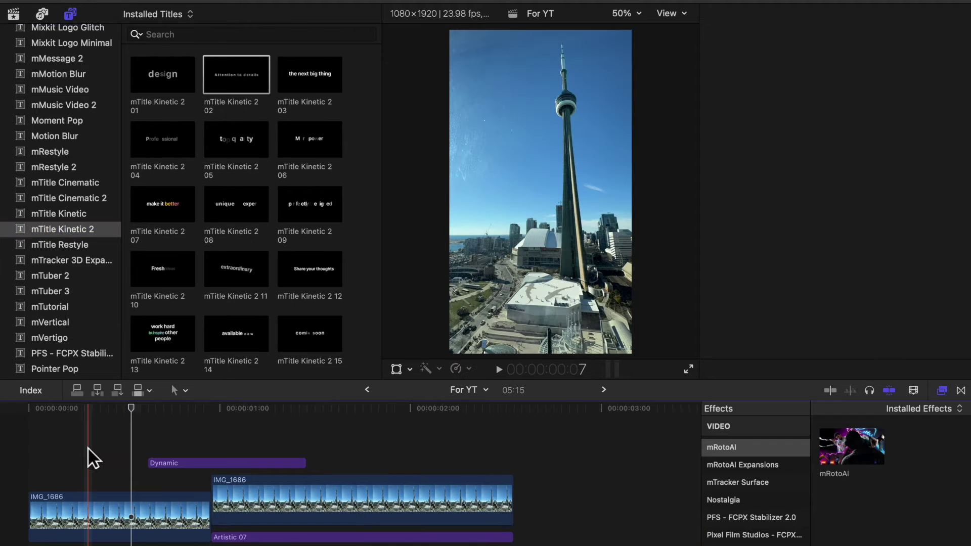
pyautogui.moveTo(311, 141); pyautogui.dragTo(28, 444)
# Shorten the mTitle Kinetic 2 06 title to 1:00 by cutting it and deleting the remainder
pyautogui.moveTo(211, 454); pyautogui.dragTo(213, 452)
pyautogui.press('b')
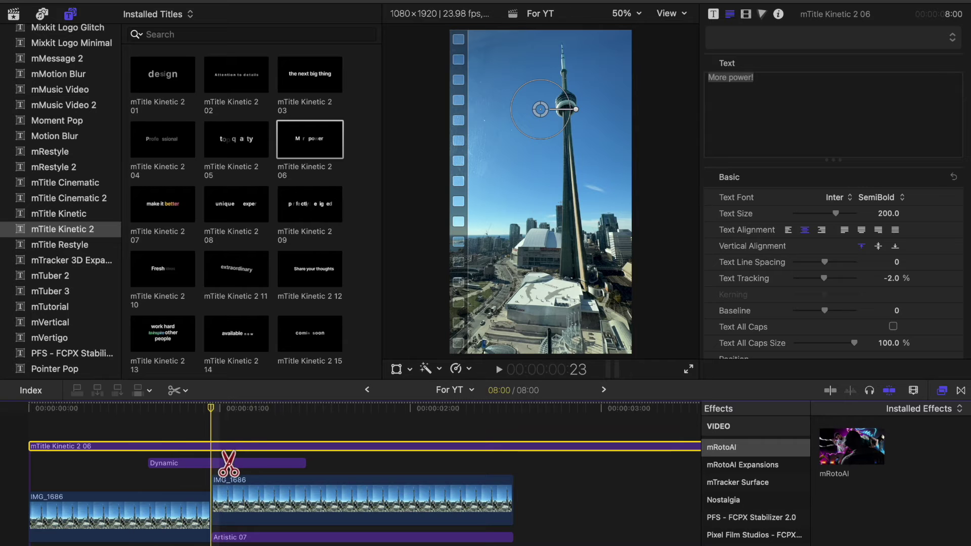
pyautogui.click(225, 446)
pyautogui.press('a')
pyautogui.click(250, 447)
pyautogui.press('Delete')
# Replace the title text with "GAME DAY" above "IN TORONTO" and play the title back
pyautogui.click(85, 420)
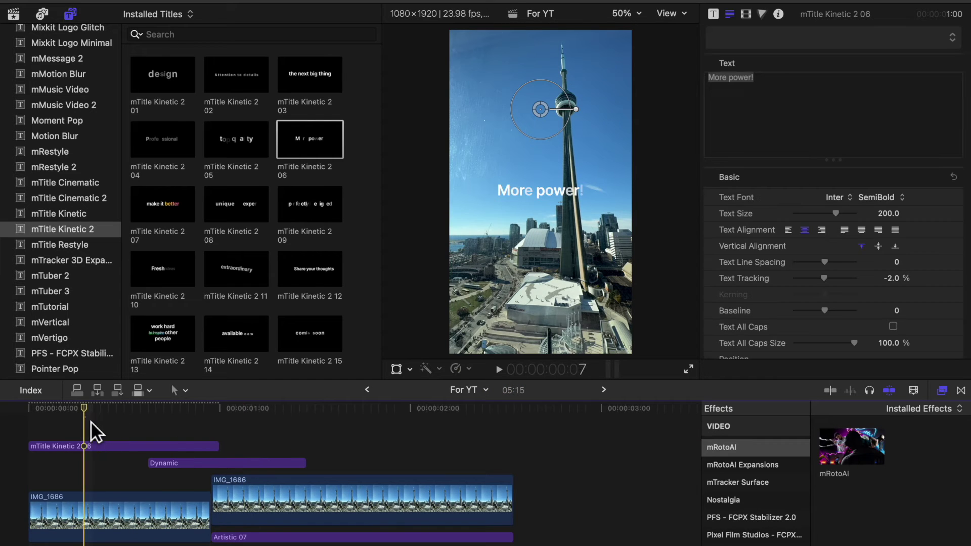
pyautogui.click(102, 445)
pyautogui.click(841, 83)
pyautogui.press('BackSpace')
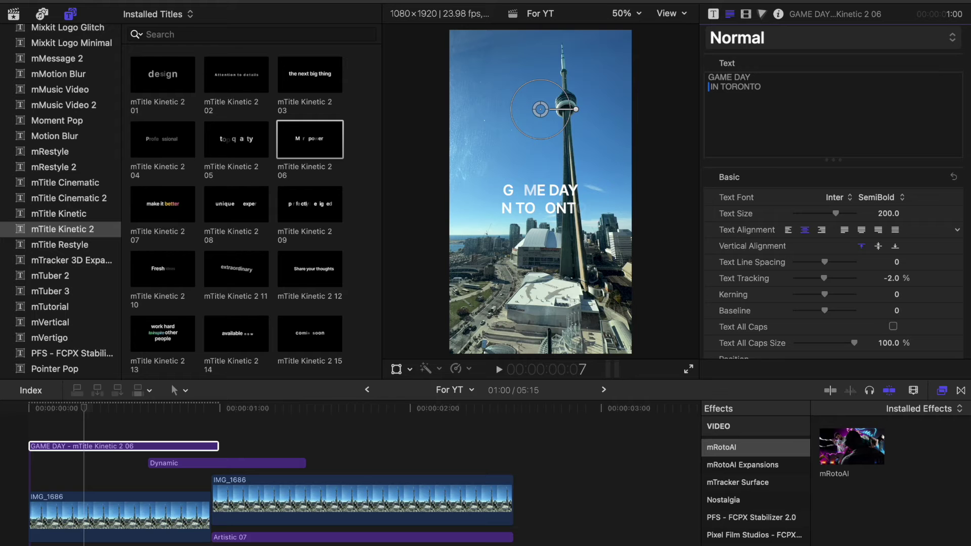
pyautogui.press('space')
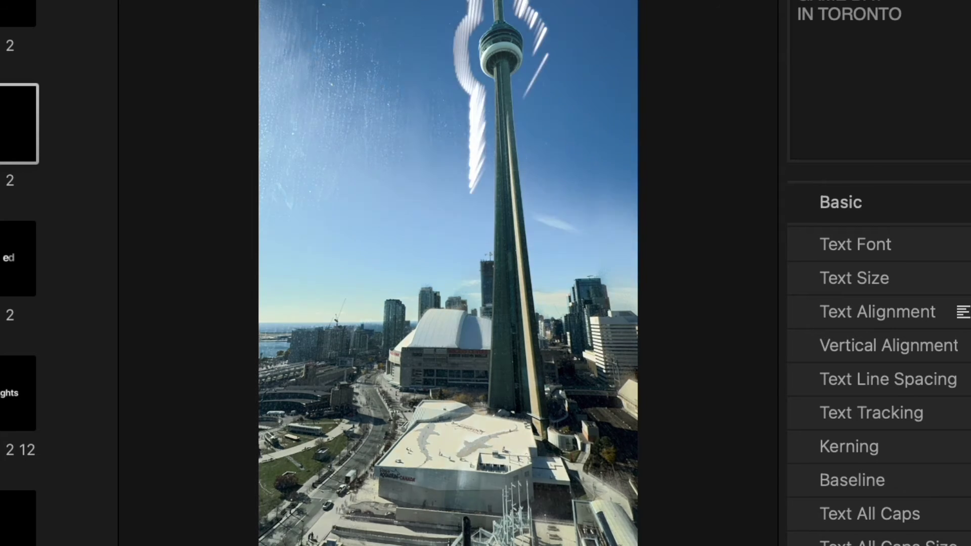
pyautogui.press('space')
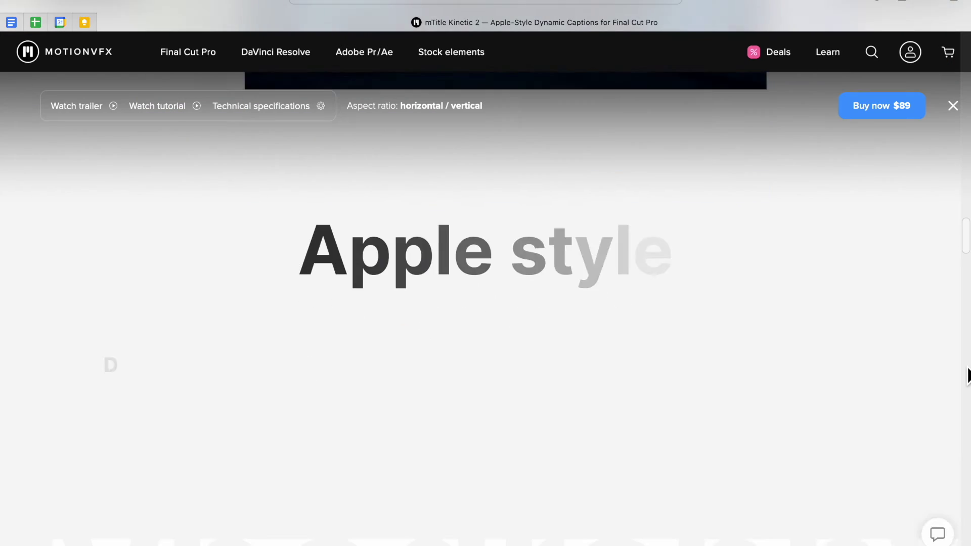
# Switch to the MotionVFX website and look through the mTitle Kinetic 2 page and the film roll transitions page
pyautogui.scroll(-2, 967, 375)
pyautogui.scroll(2, 967, 376)
pyautogui.scroll(-4, 967, 376)
pyautogui.scroll(-5, 967, 376)
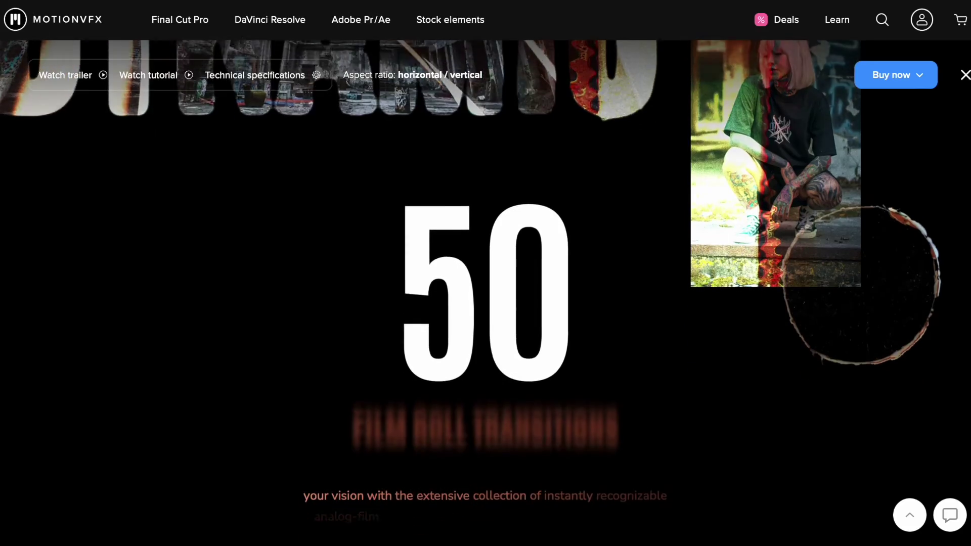
pyautogui.scroll(-3, 486, 273)
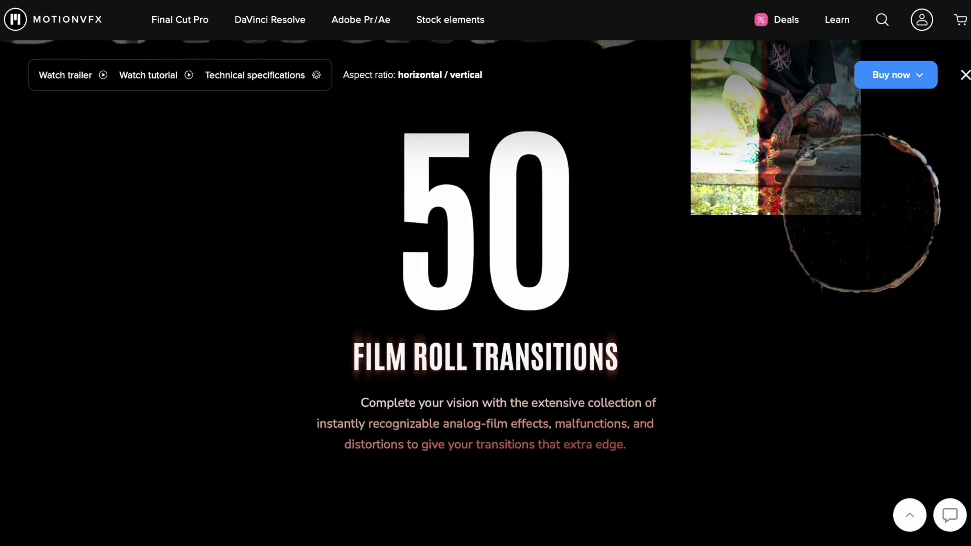
pyautogui.scroll(-8, 727, 106)
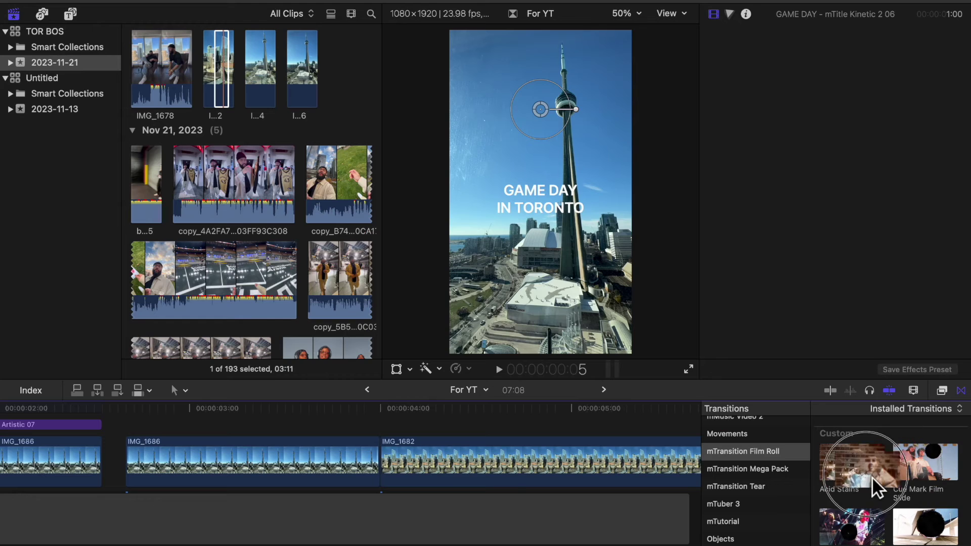
# In Final Cut Pro, apply the Acid Stains transition between the IMG_1686 and IMG_1682 clips and play it back
pyautogui.moveTo(852, 461); pyautogui.dragTo(412, 474)
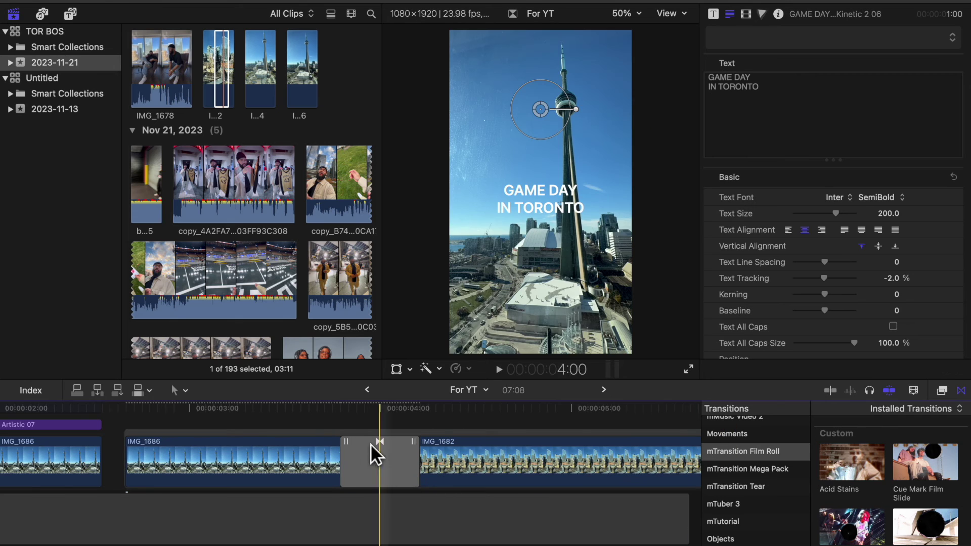
pyautogui.press('space')
pyautogui.press('space')
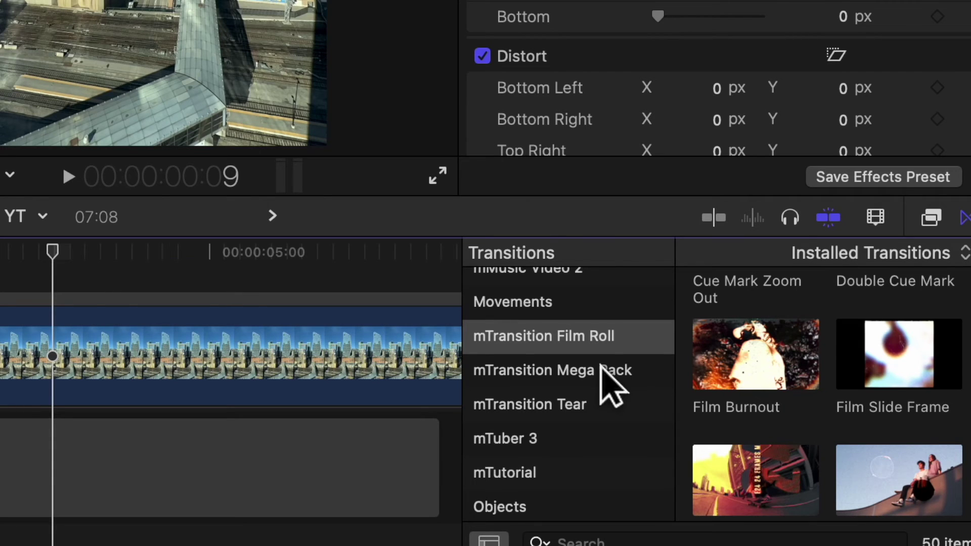
# Browse the mTransition Mega Pack transitions
pyautogui.click(612, 387)
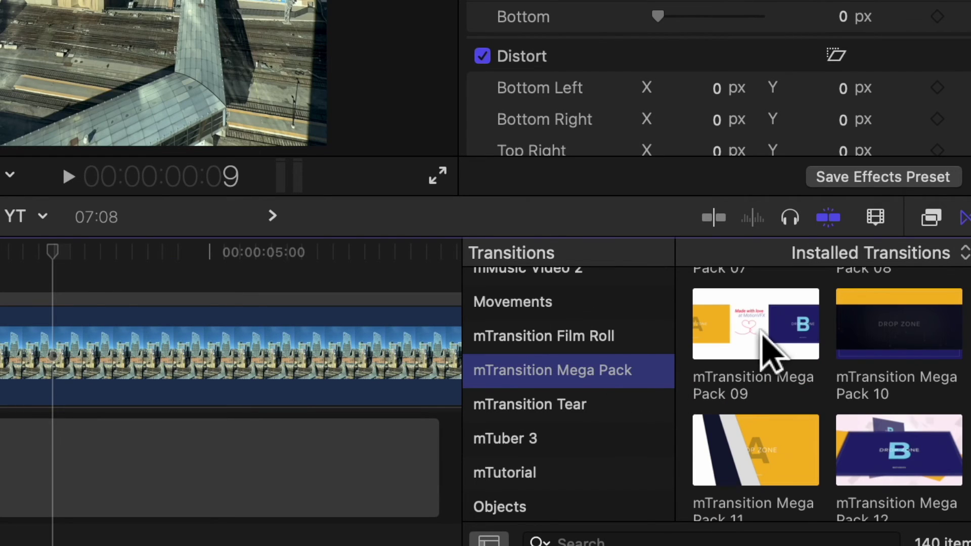
pyautogui.scroll(-8, 748, 433)
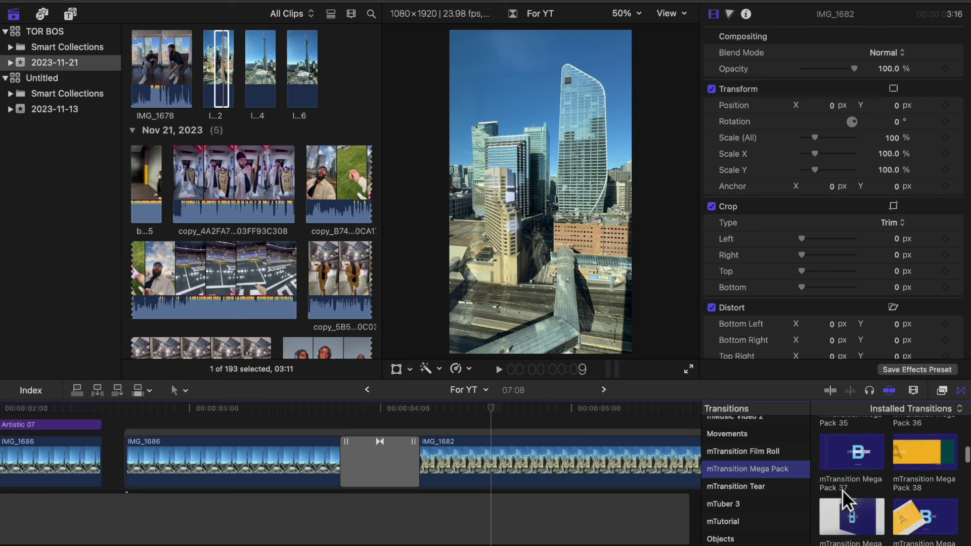
pyautogui.scroll(-3, 842, 489)
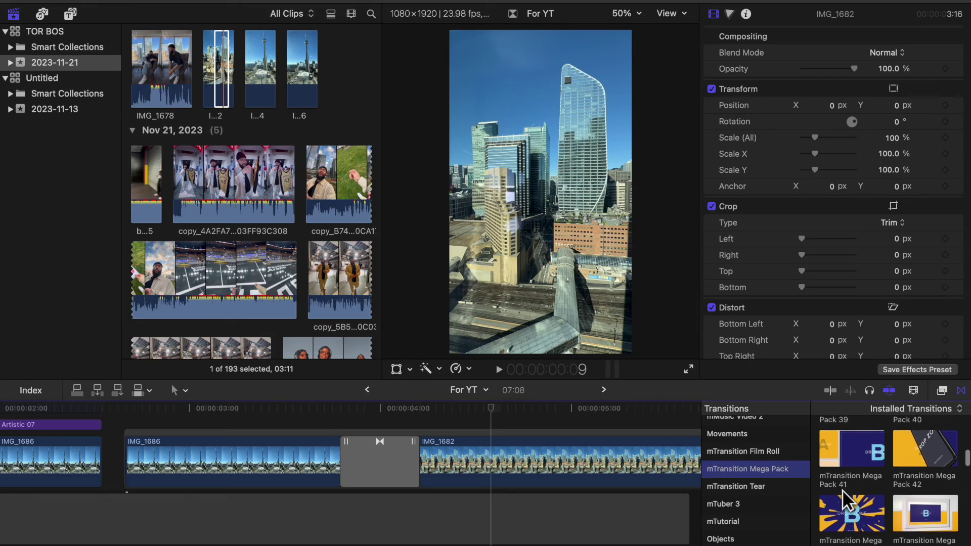